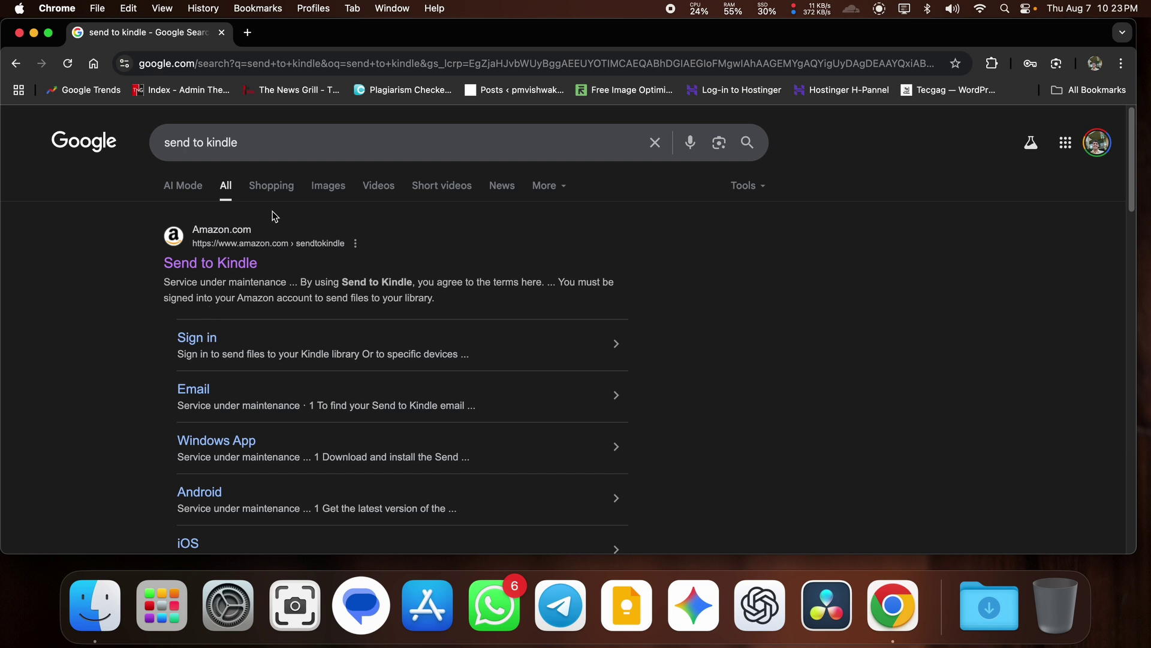
# Step: Open Amazon's Send to Kindle page and scroll to the File Upload area showing the 200 MB limit
pyautogui.click(234, 268)
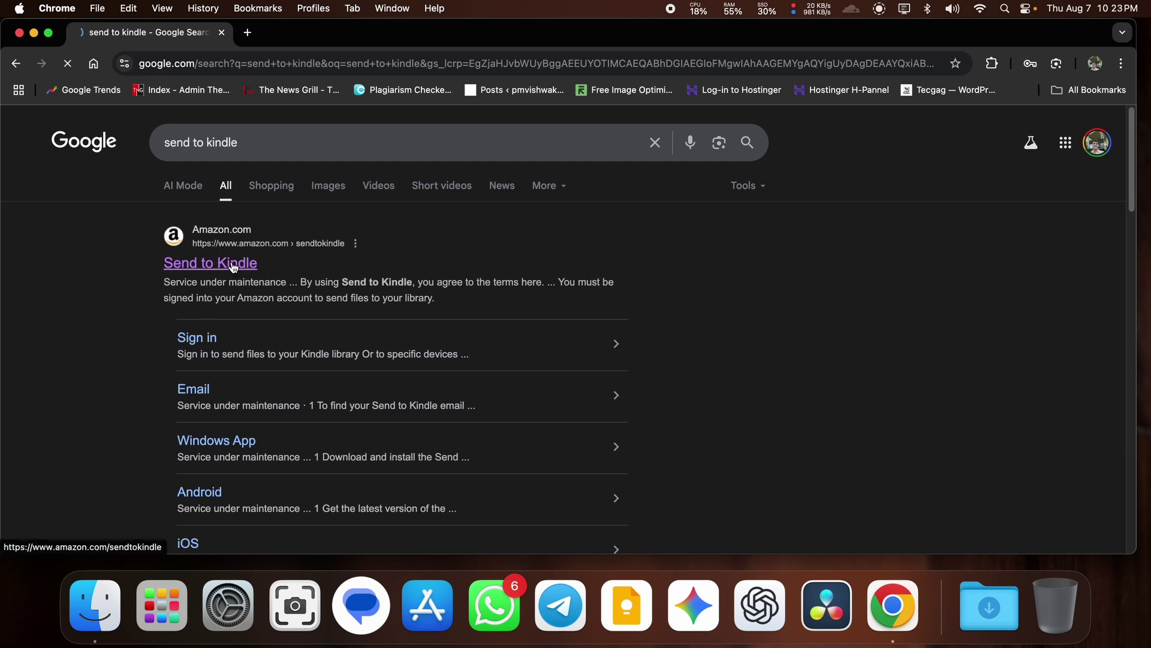
pyautogui.scroll(-2, 372, 295)
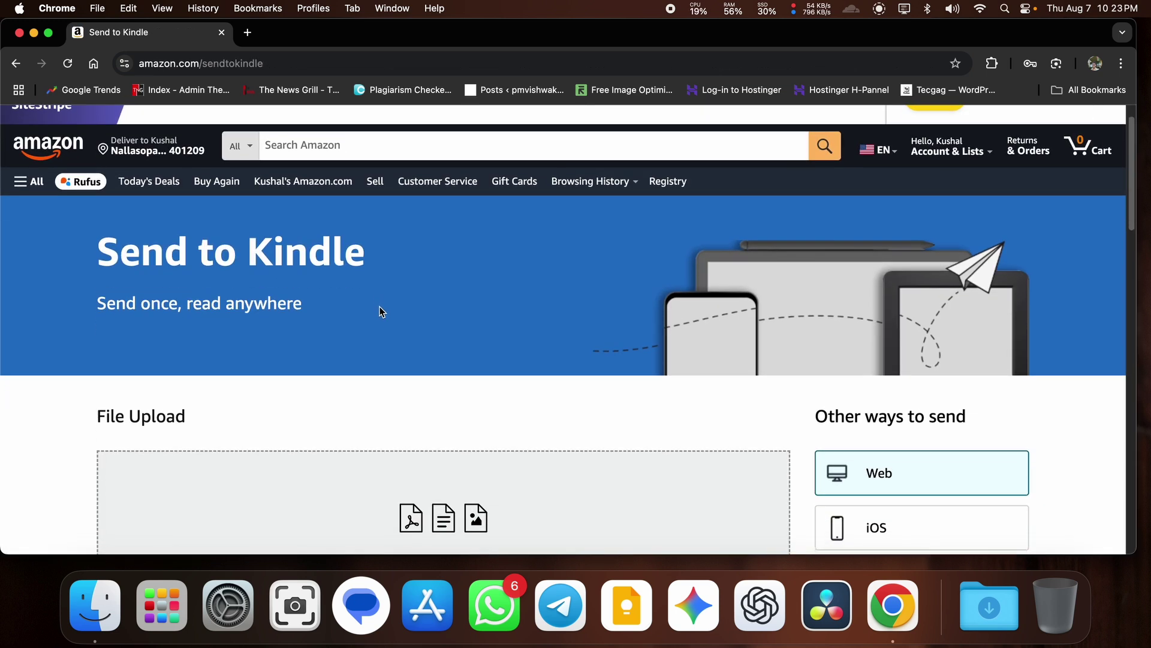
pyautogui.scroll(-3, 380, 311)
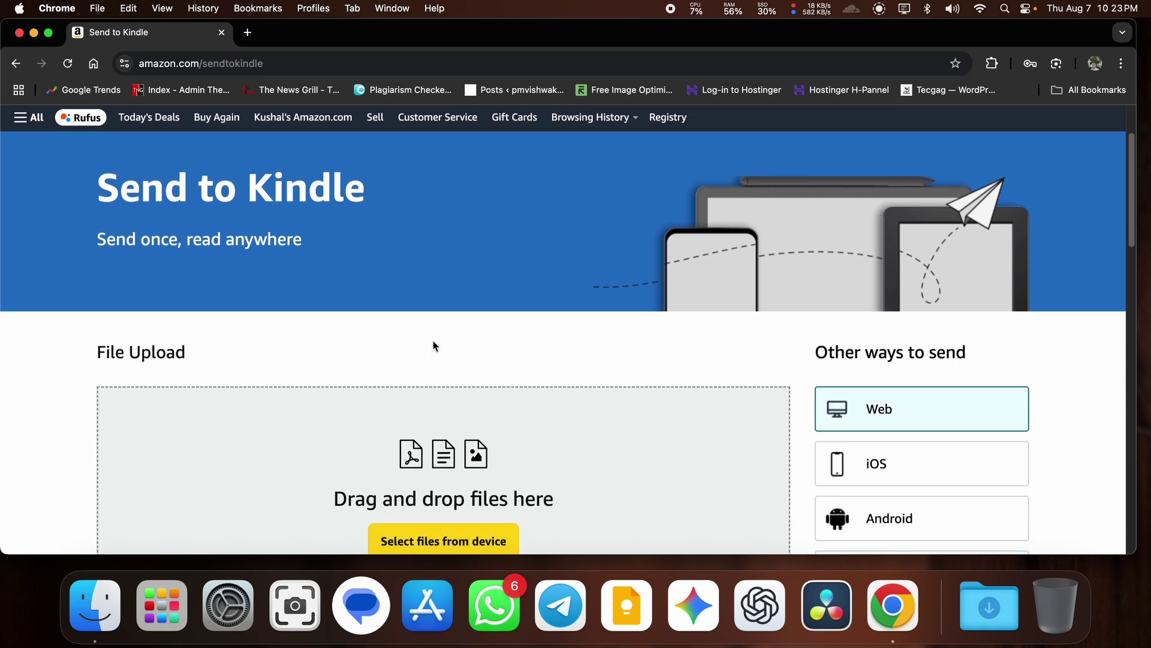
pyautogui.scroll(-3, 434, 346)
pyautogui.scroll(-3, 635, 445)
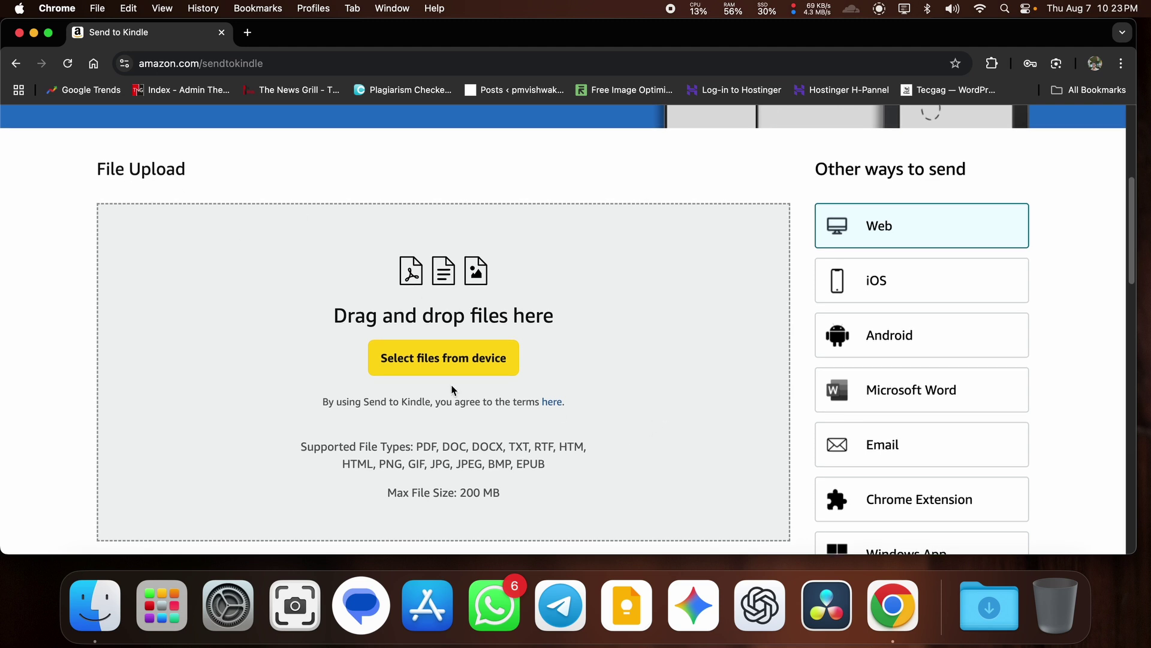
pyautogui.scroll(-1, 363, 316)
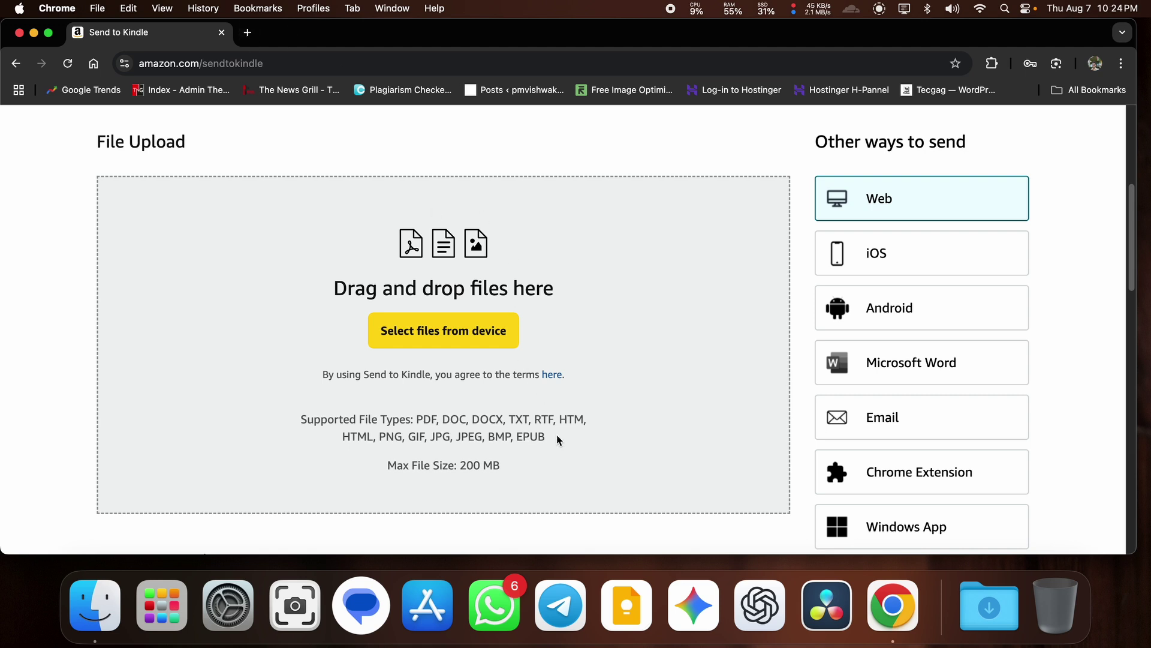
pyautogui.scroll(-1, 557, 439)
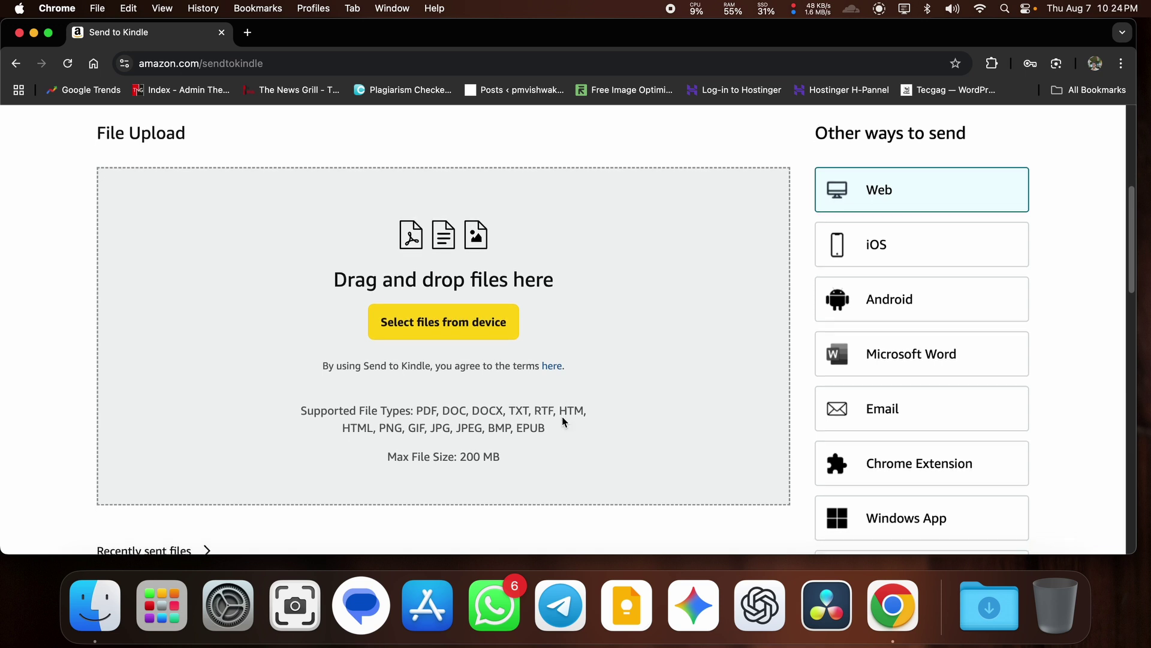
pyautogui.scroll(-2, 563, 417)
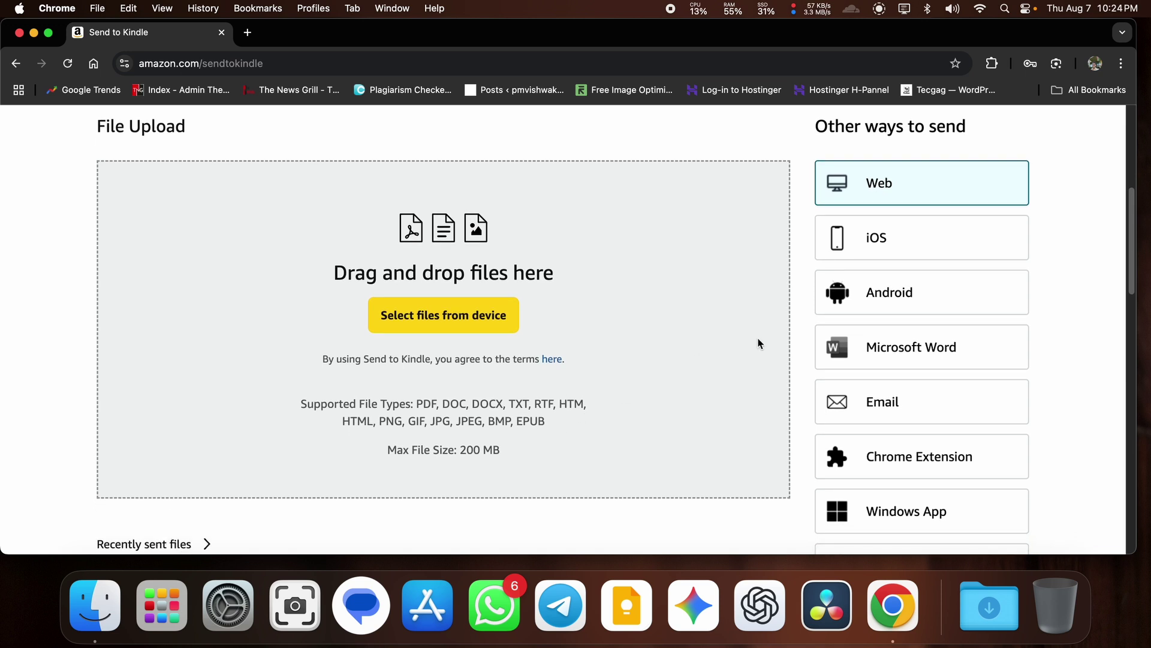
pyautogui.click(910, 301)
pyautogui.scroll(-5, 839, 324)
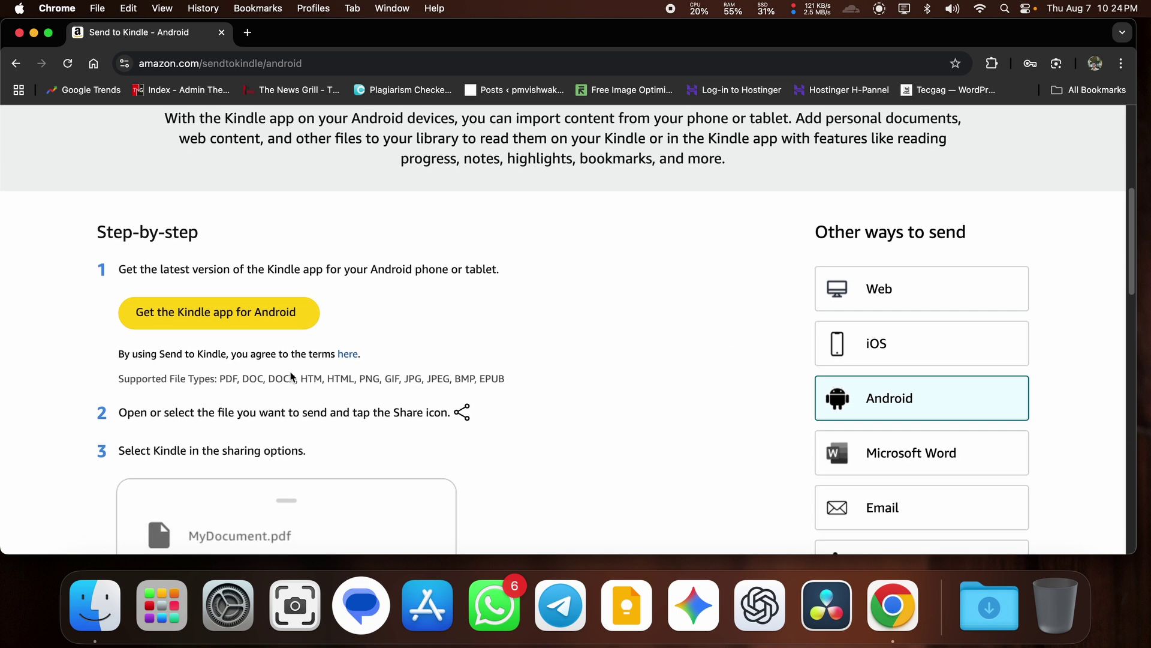
pyautogui.scroll(-5, 333, 328)
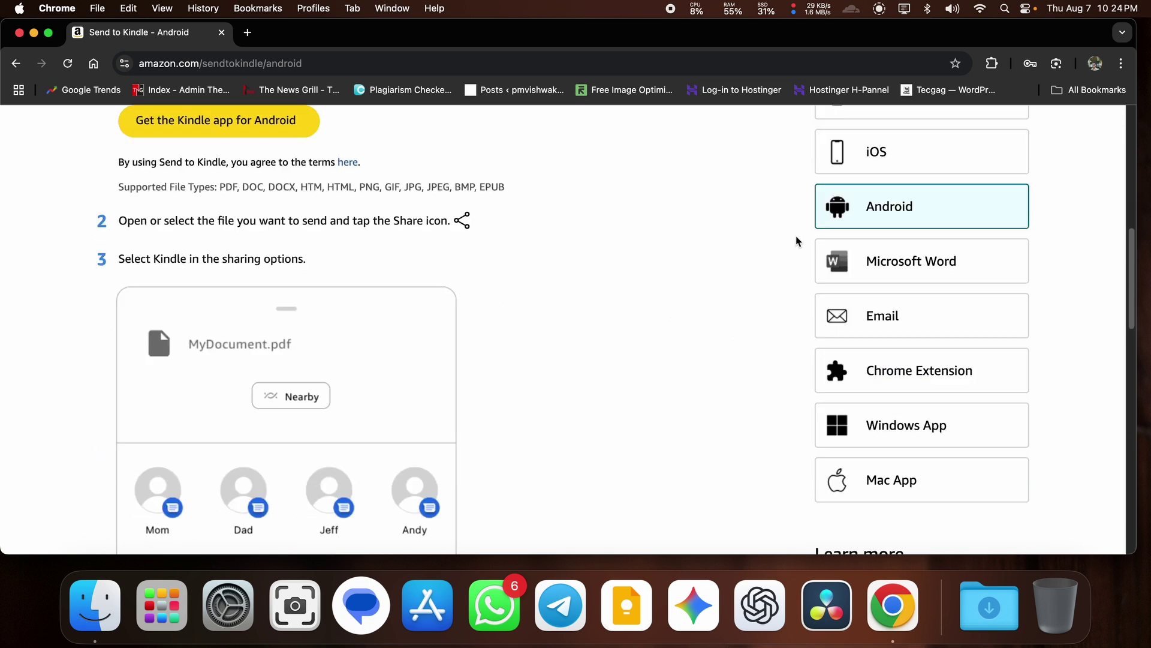
pyautogui.scroll(-1, 552, 309)
pyautogui.scroll(3, 552, 309)
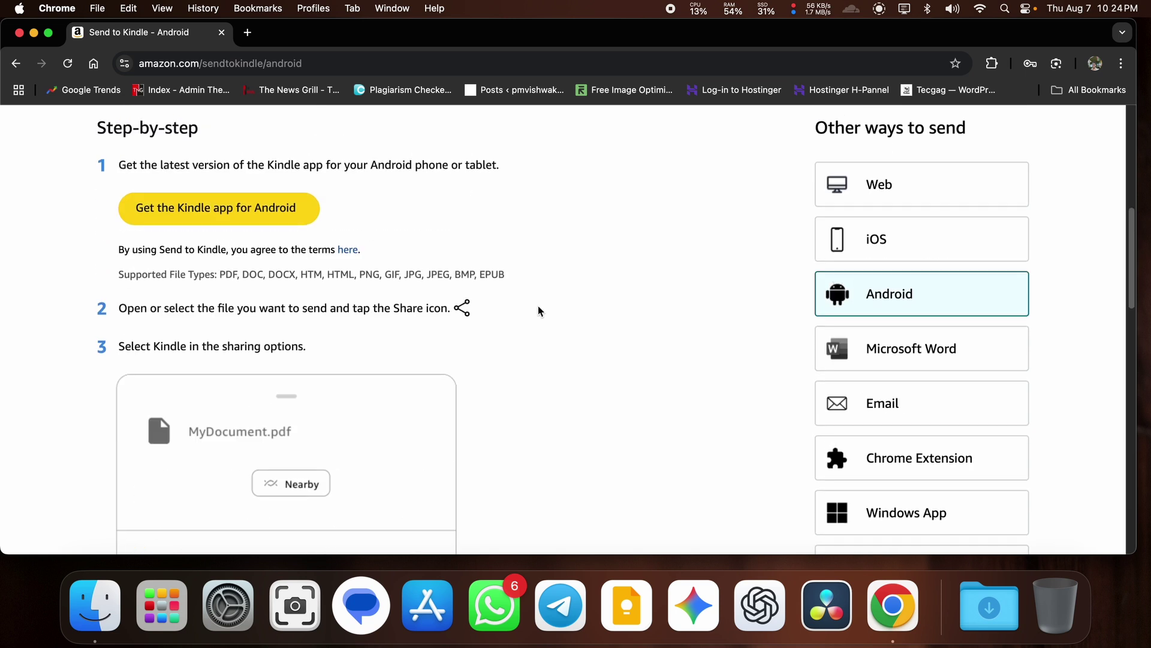
pyautogui.scroll(-2, 538, 311)
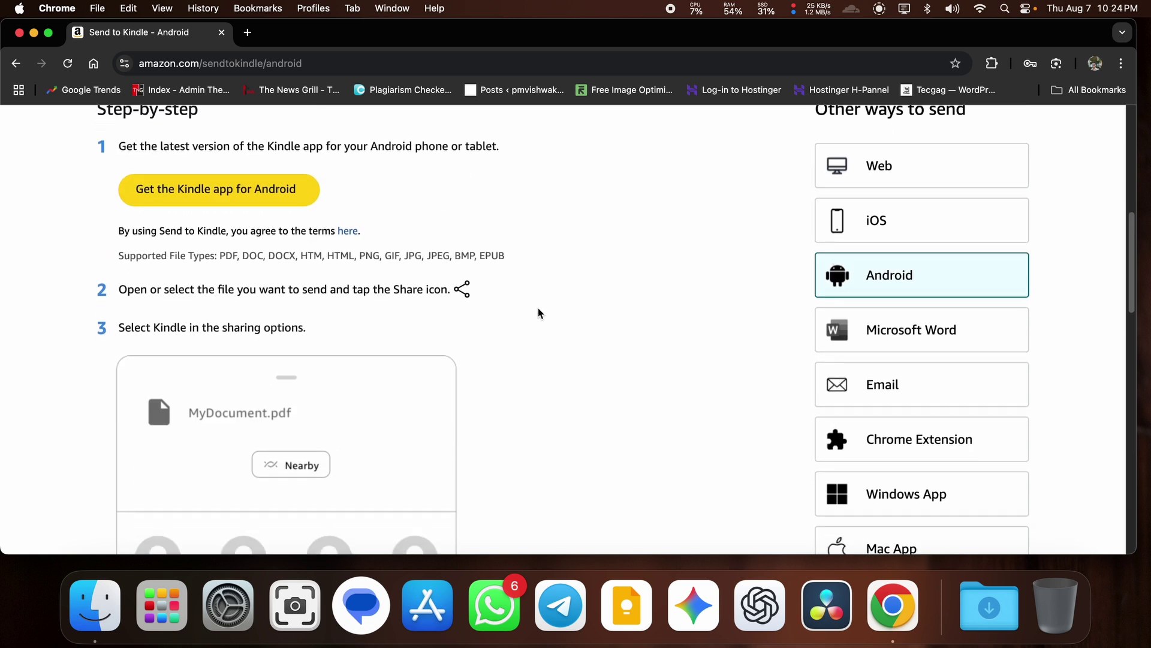
pyautogui.scroll(-4, 605, 307)
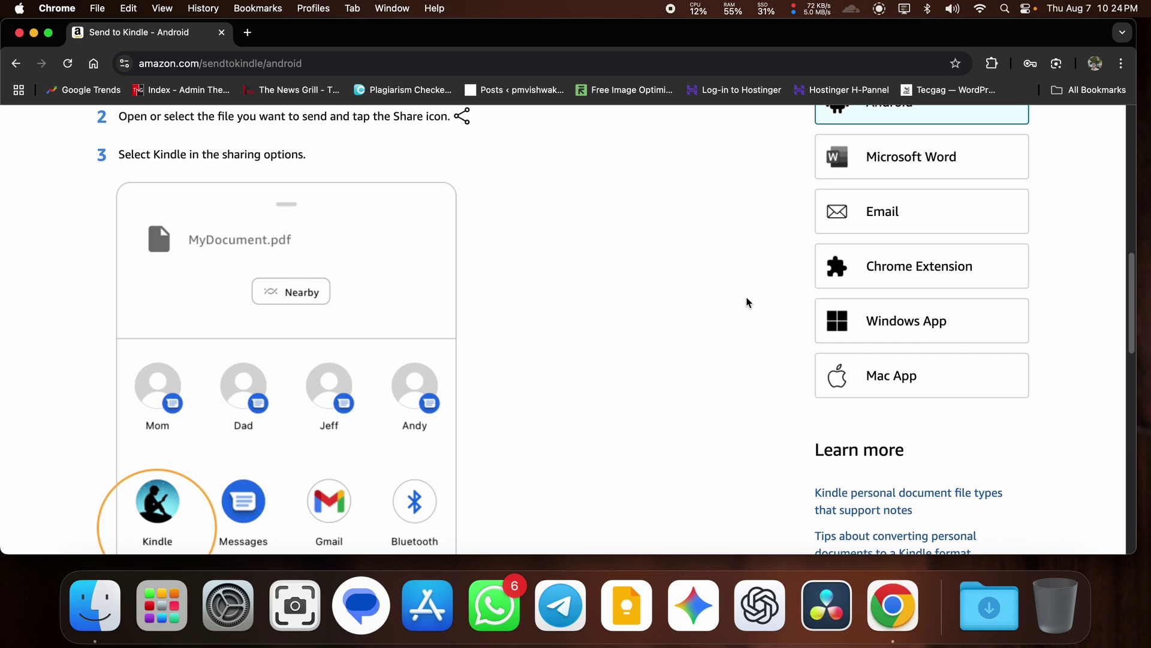
pyautogui.click(896, 266)
pyautogui.scroll(-5, 577, 280)
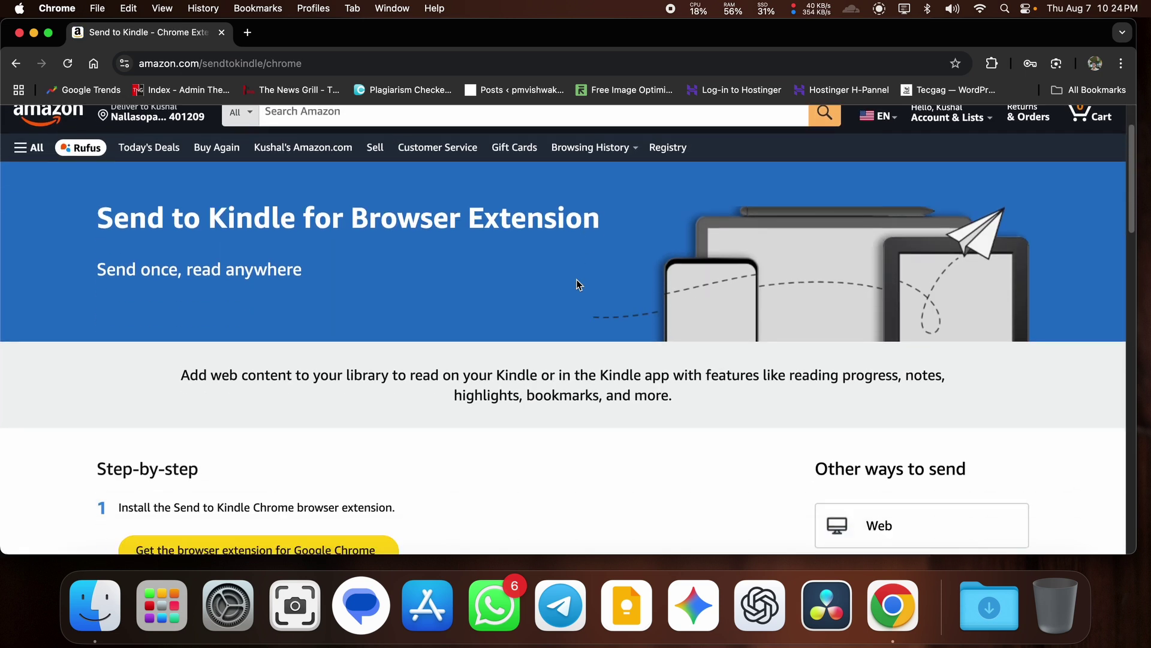
pyautogui.scroll(-3, 461, 325)
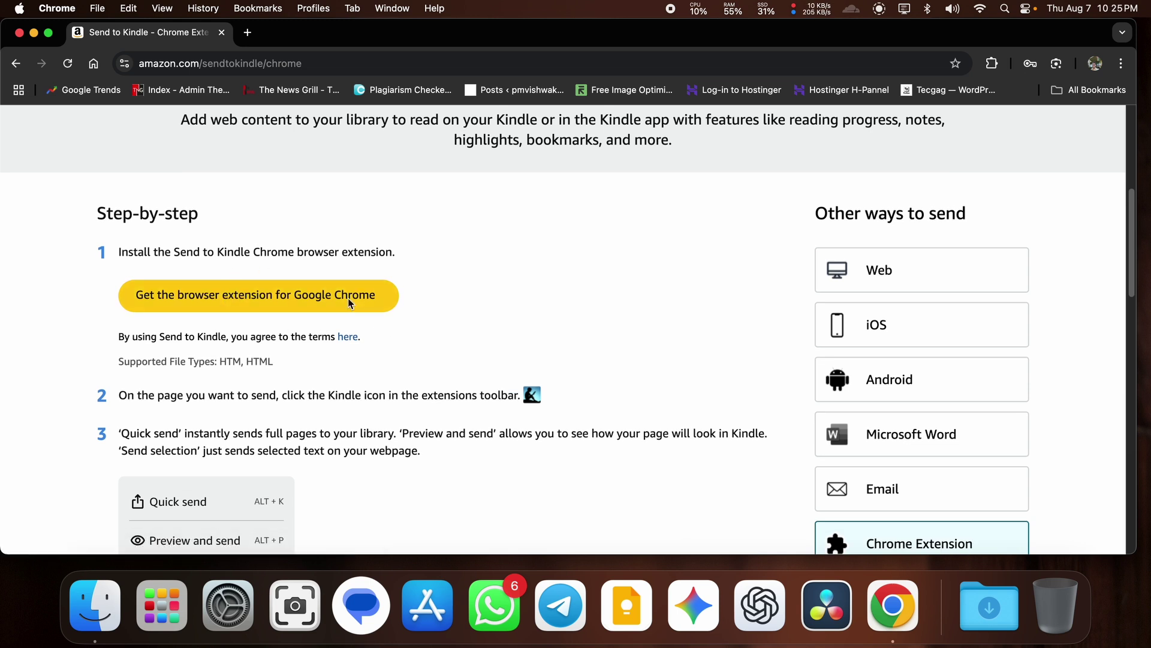
pyautogui.scroll(-2, 348, 298)
pyautogui.scroll(-5, 368, 322)
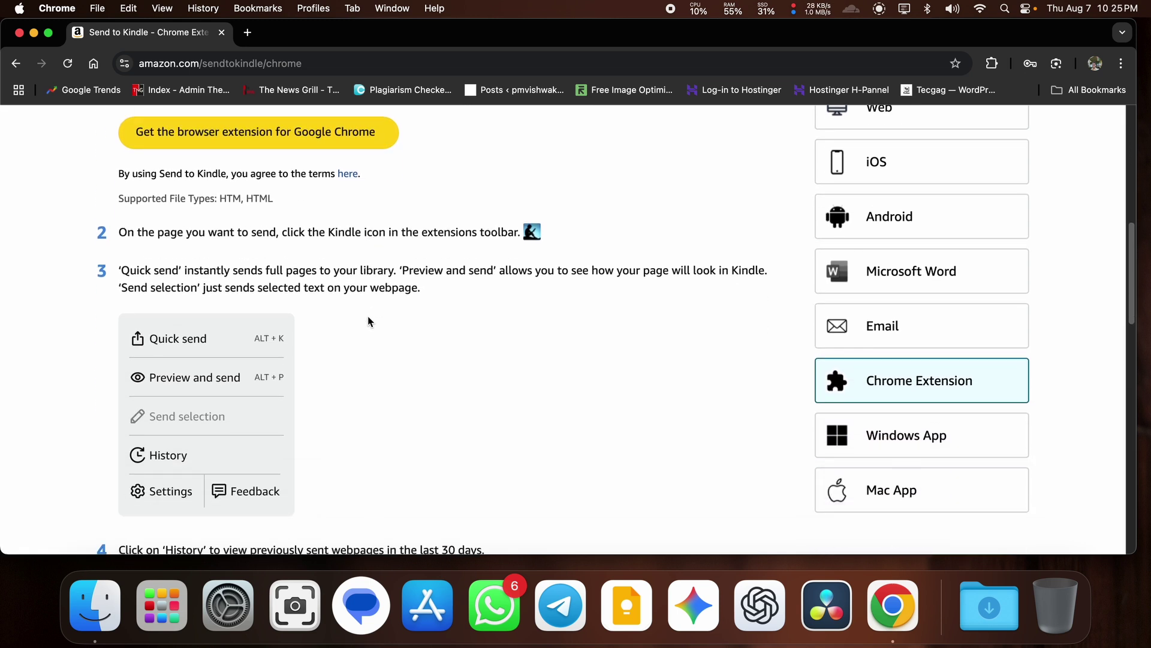
pyautogui.scroll(1, 359, 252)
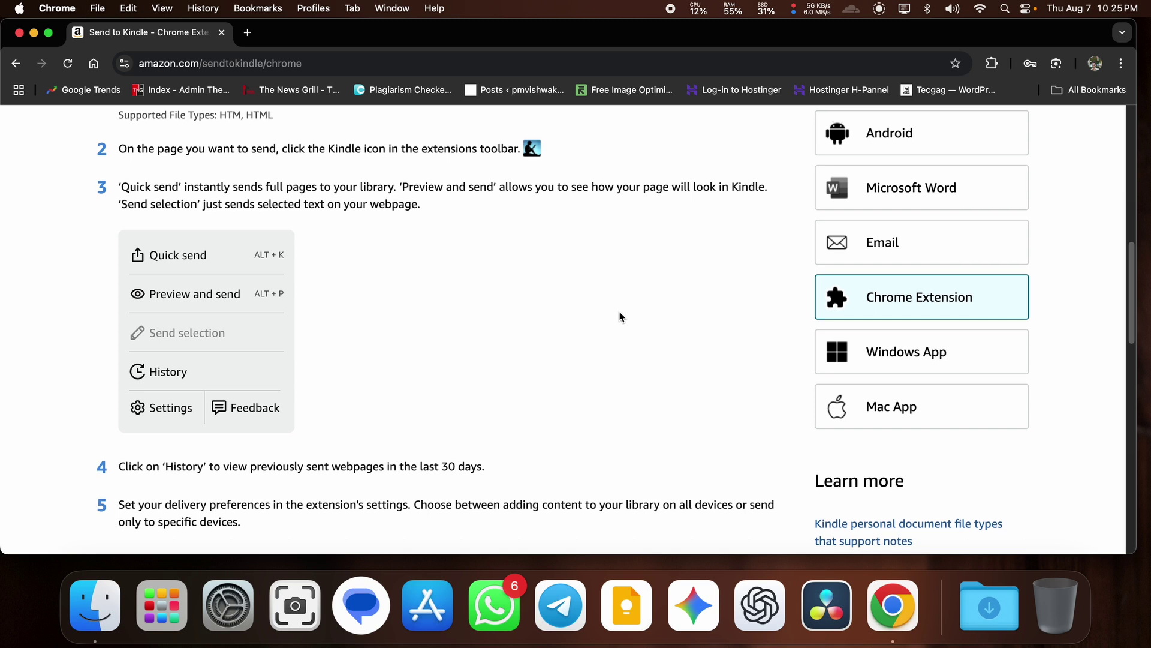
pyautogui.scroll(-1, 620, 316)
pyautogui.click(488, 446)
pyautogui.moveTo(488, 447); pyautogui.dragTo(431, 448)
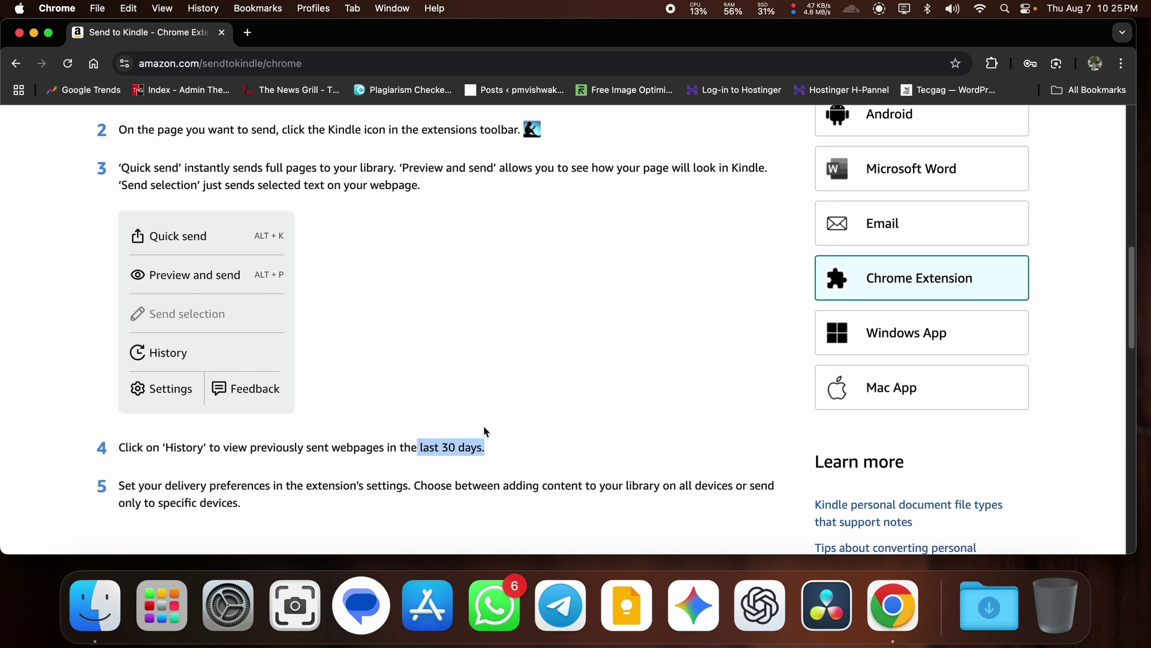
pyautogui.click(538, 341)
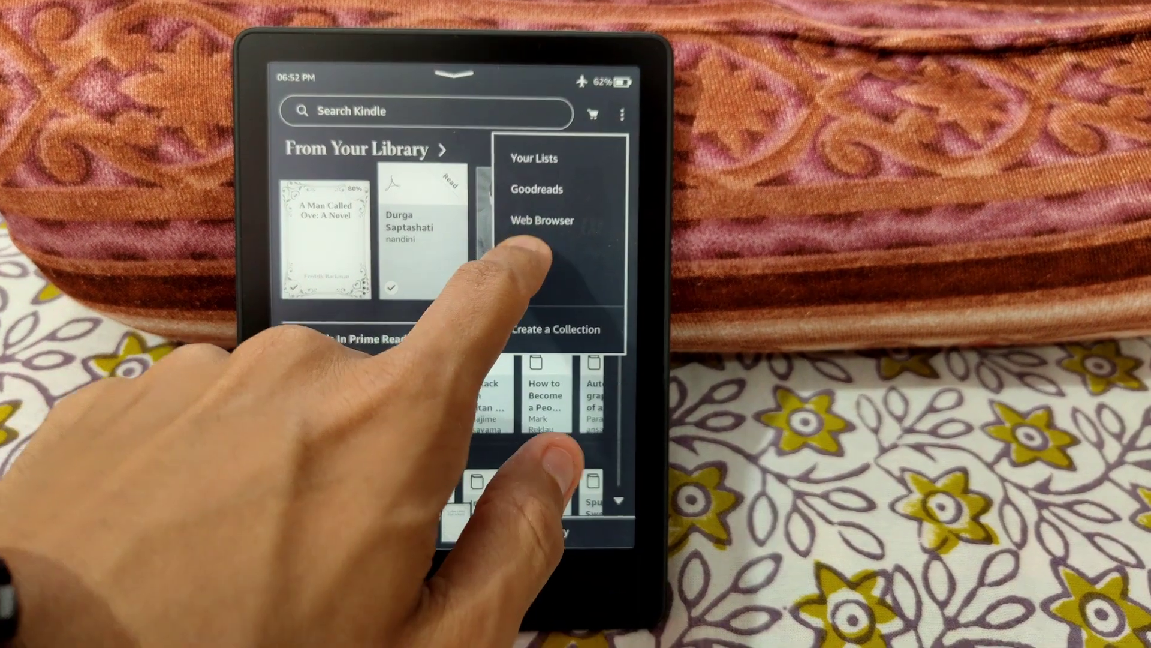
# Step: On the Kindle, go to Settings and then Your account
pyautogui.click(528, 257)
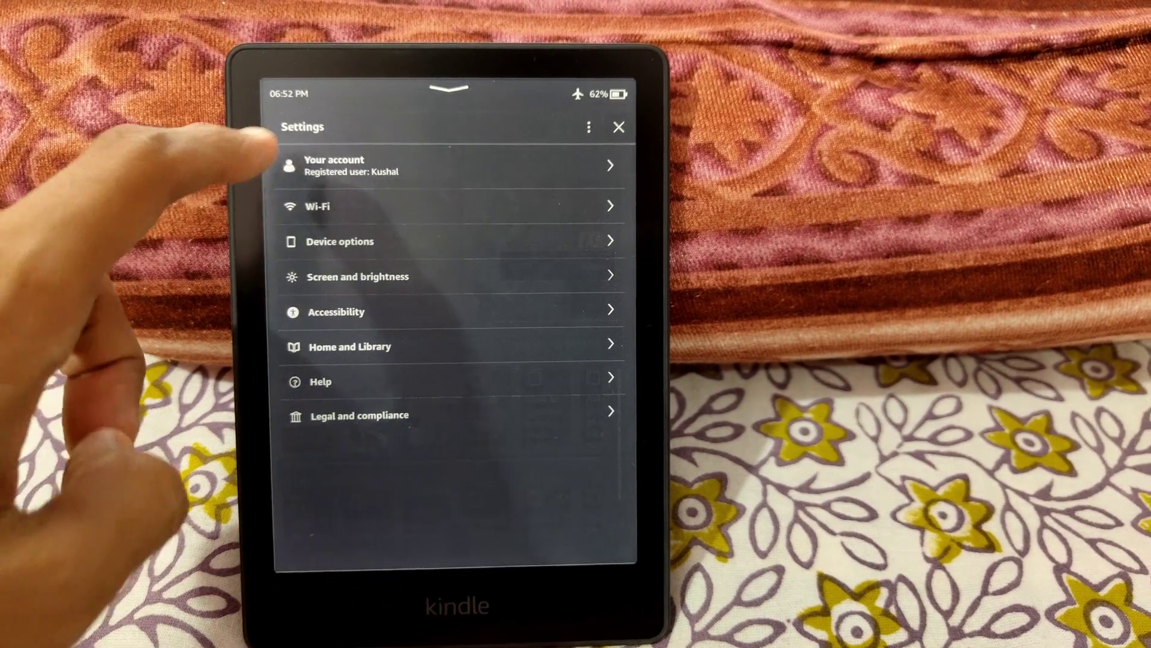
pyautogui.click(282, 163)
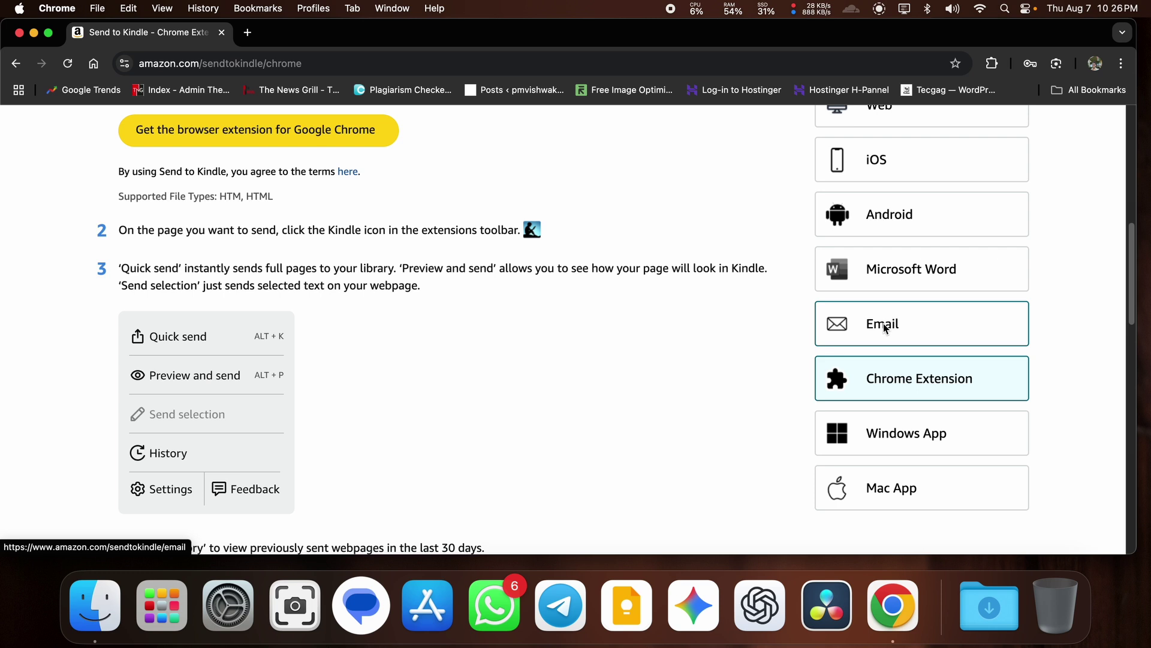
# Step: Open the email sending instructions and highlight the step 1 terms line, then steps 2 and 3
pyautogui.click(885, 327)
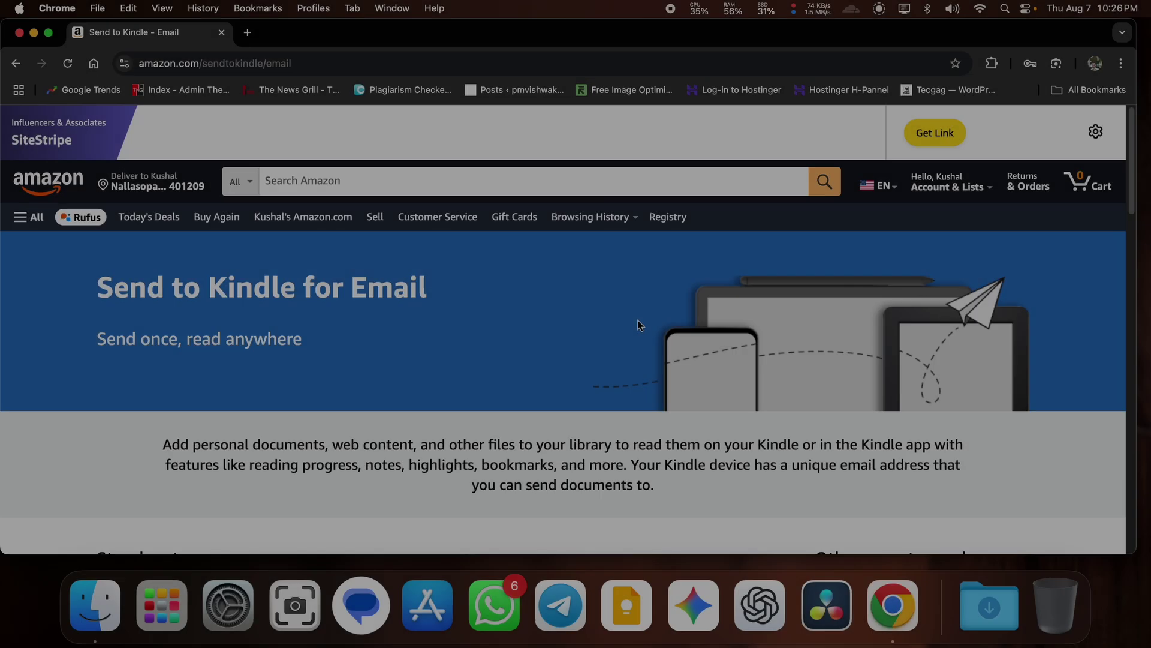
pyautogui.scroll(-5, 638, 319)
pyautogui.scroll(3, 637, 324)
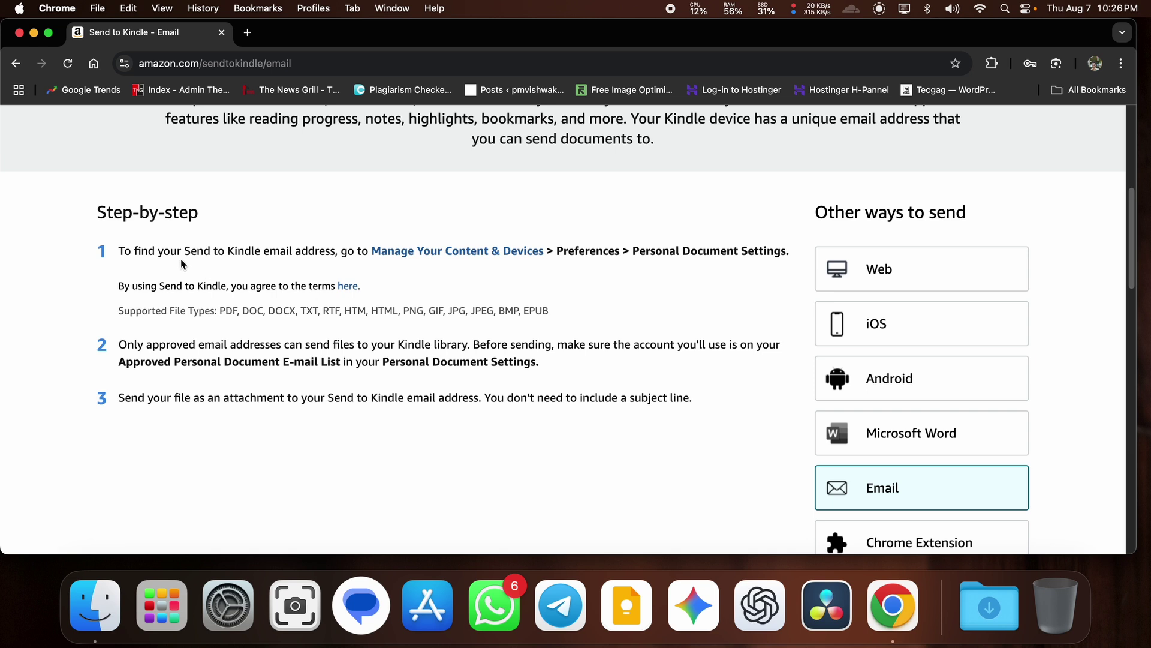
pyautogui.tripleClick(354, 284)
pyautogui.click(480, 319)
pyautogui.moveTo(699, 405); pyautogui.dragTo(301, 360)
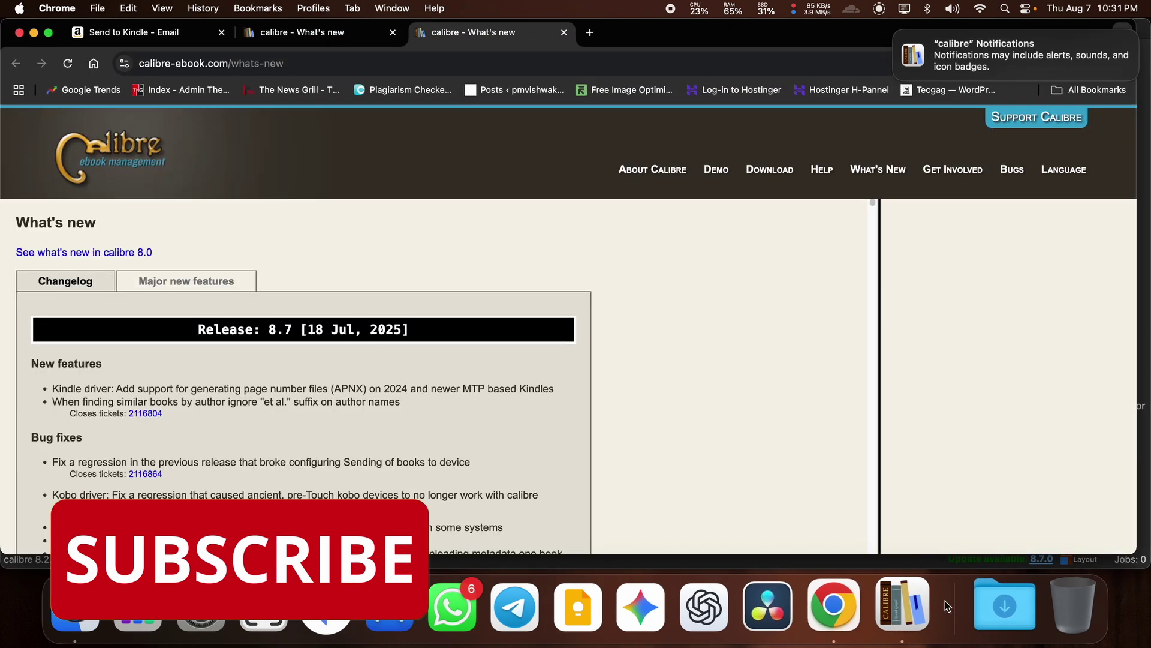
# Step: Switch back to calibre and bring up the context menu for the Fredrik Backman book in row 4
pyautogui.click(918, 606)
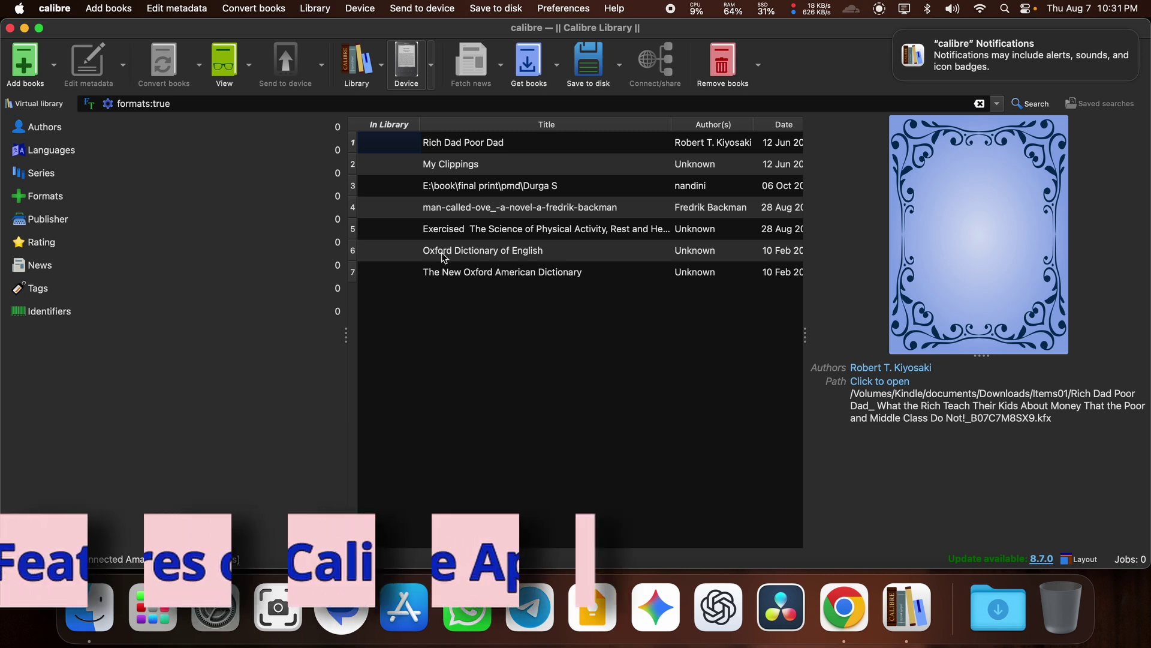
pyautogui.click(500, 210)
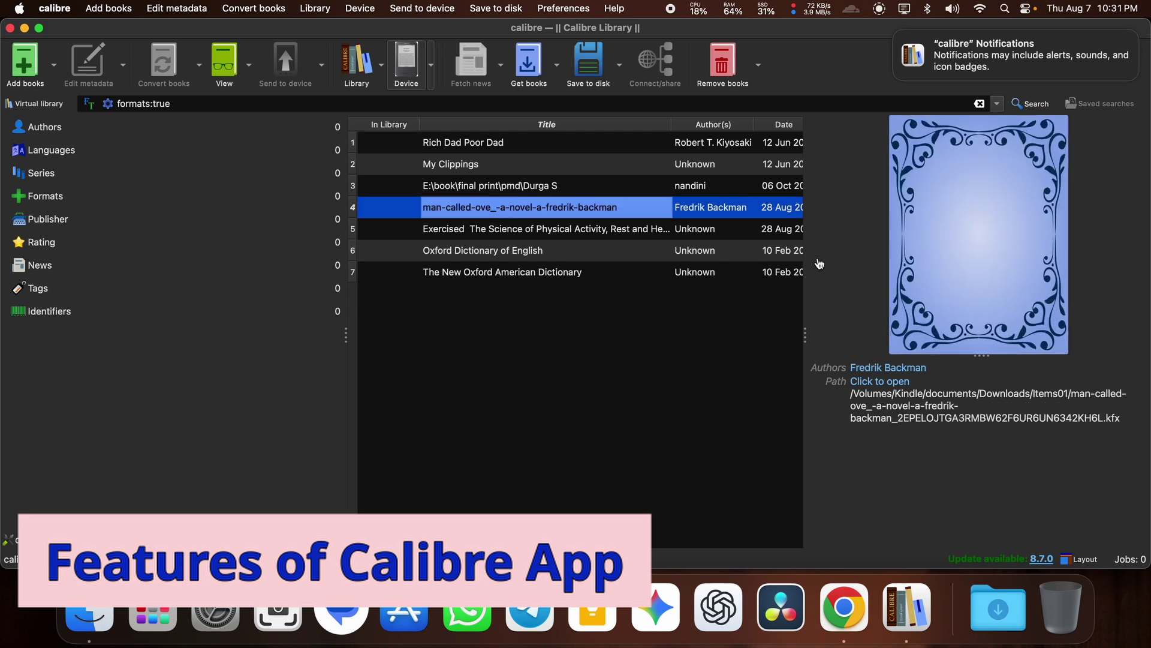
pyautogui.rightClick(607, 204)
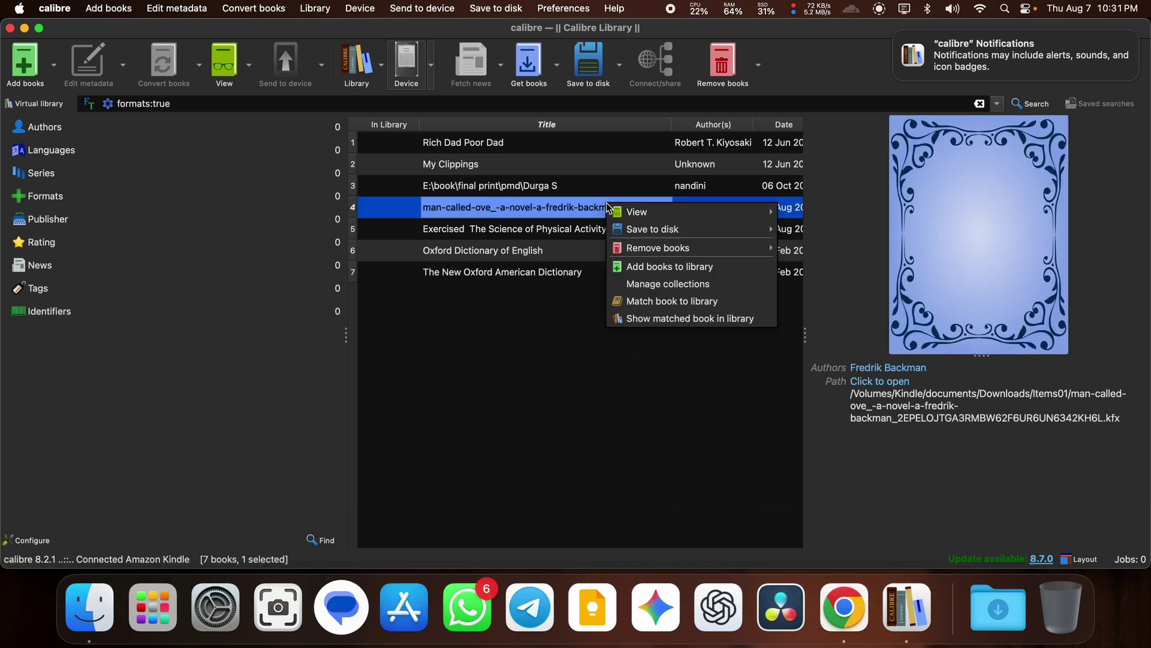
pyautogui.moveTo(665, 217)
pyautogui.moveTo(674, 251)
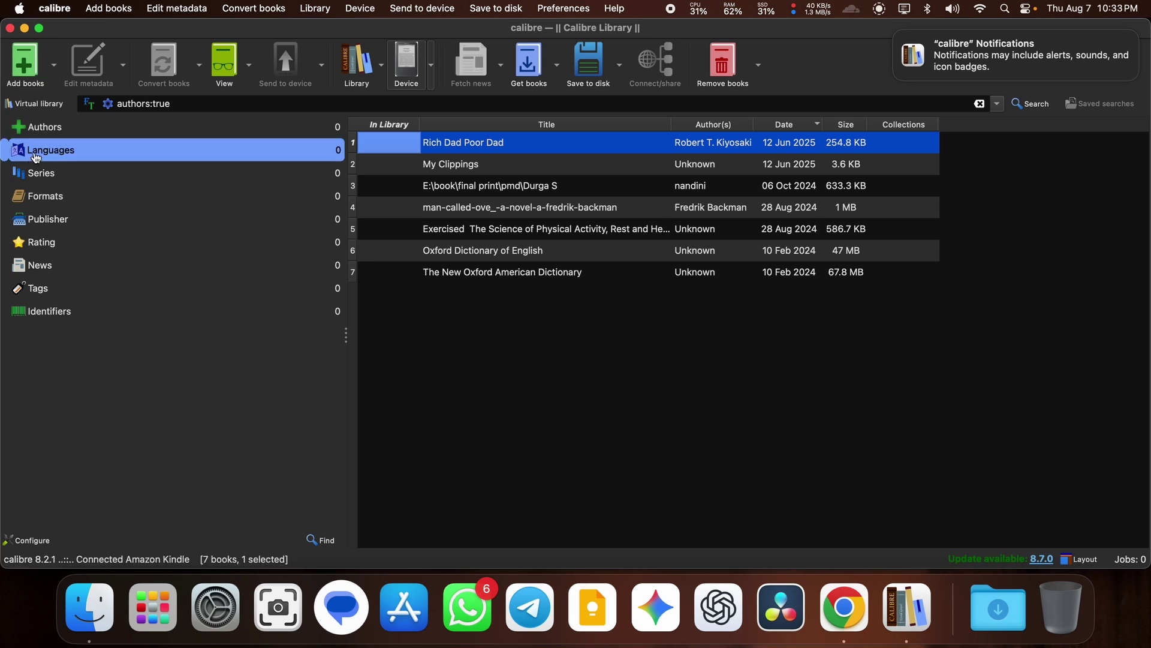
pyautogui.click(26, 60)
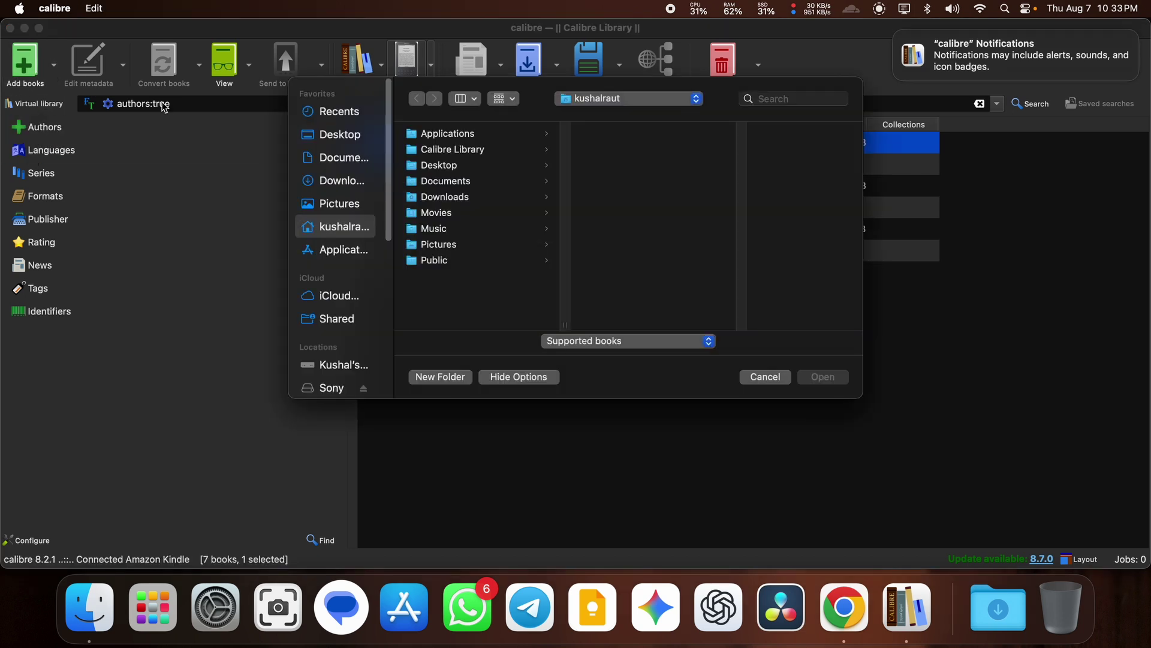
pyautogui.click(690, 342)
pyautogui.click(690, 342)
pyautogui.click(765, 377)
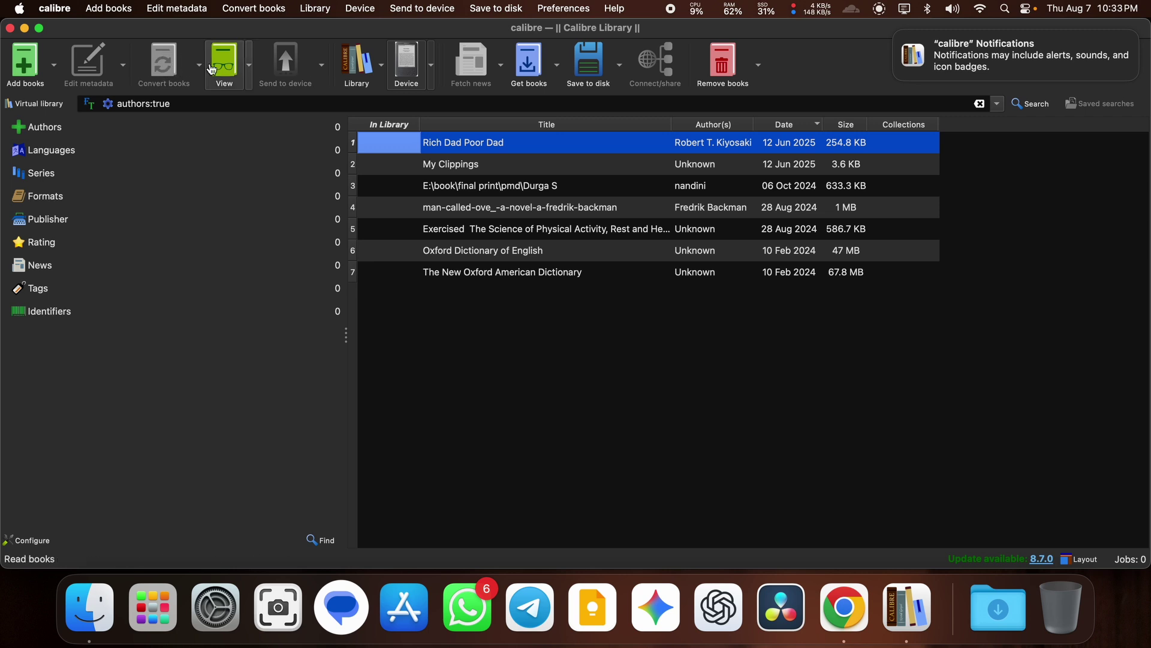
pyautogui.click(476, 165)
pyautogui.click(476, 186)
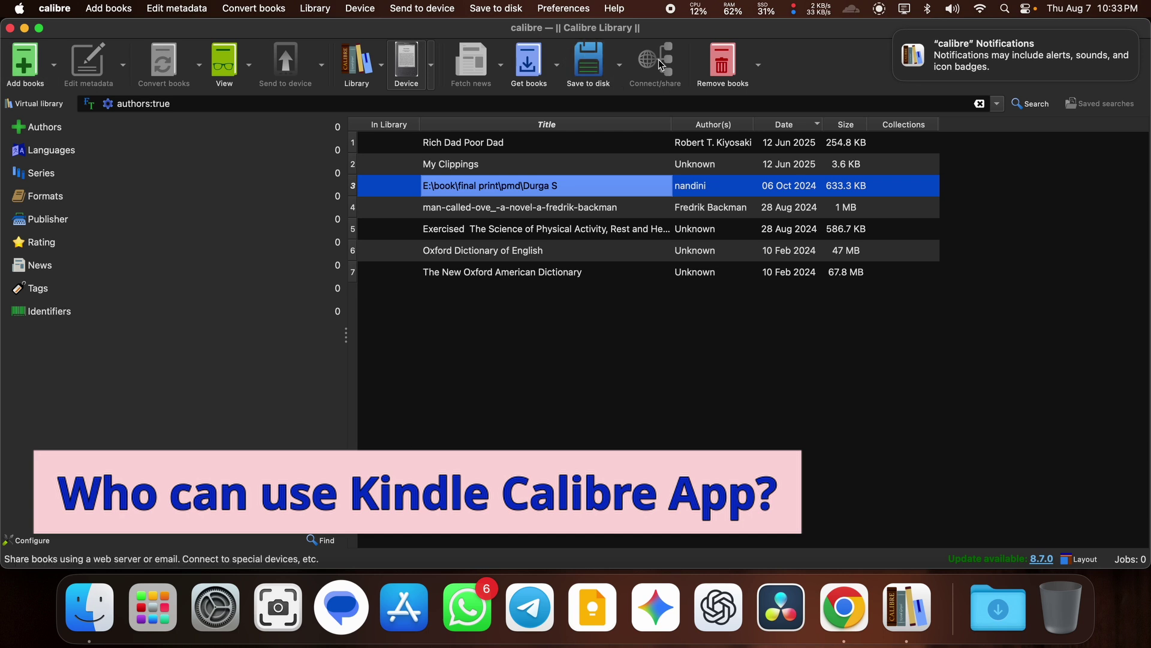
pyautogui.click(759, 67)
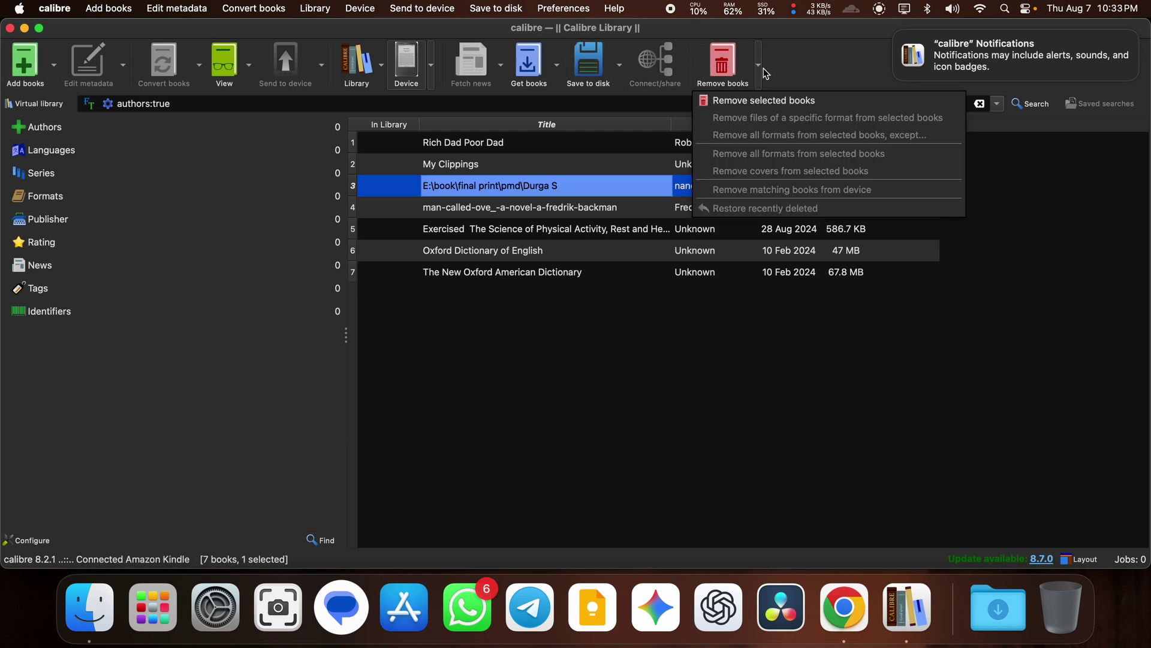
pyautogui.click(764, 72)
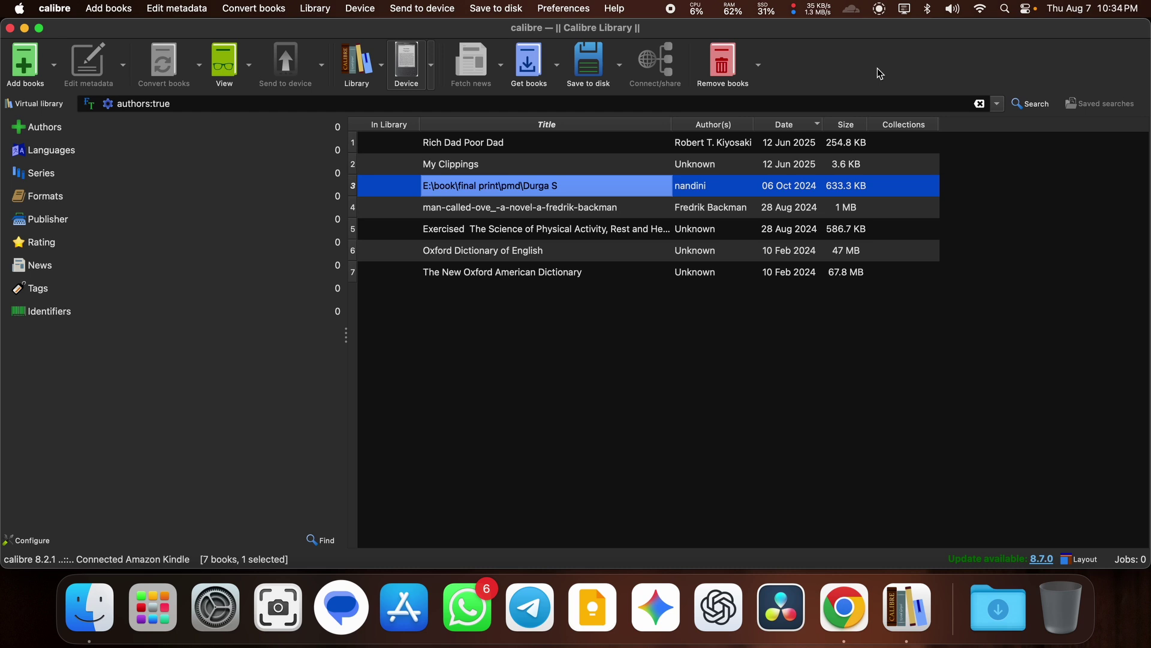
pyautogui.click(546, 8)
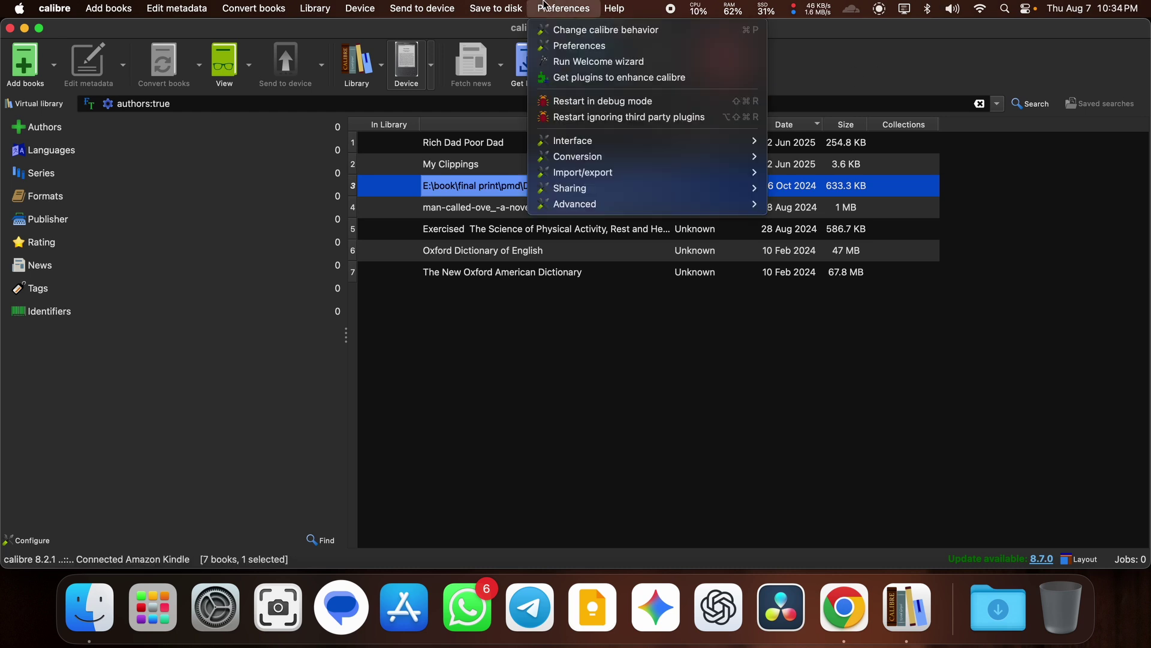